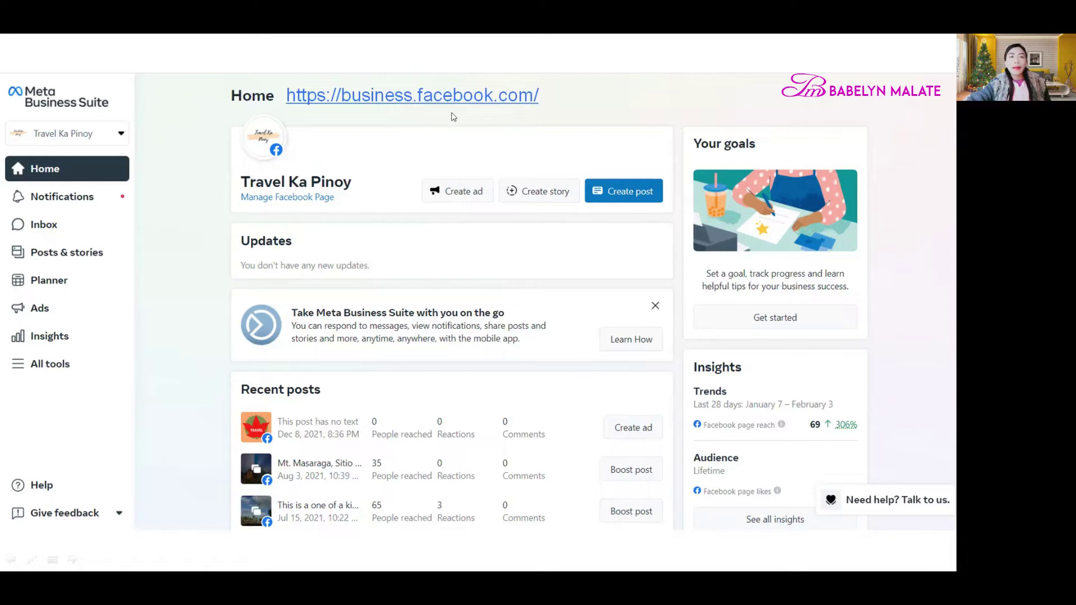
Switch to ManyChat and open the keyword rules of the Travel Pinoy account's automation.
{"action": "key", "text": "ctrl+Tab"}
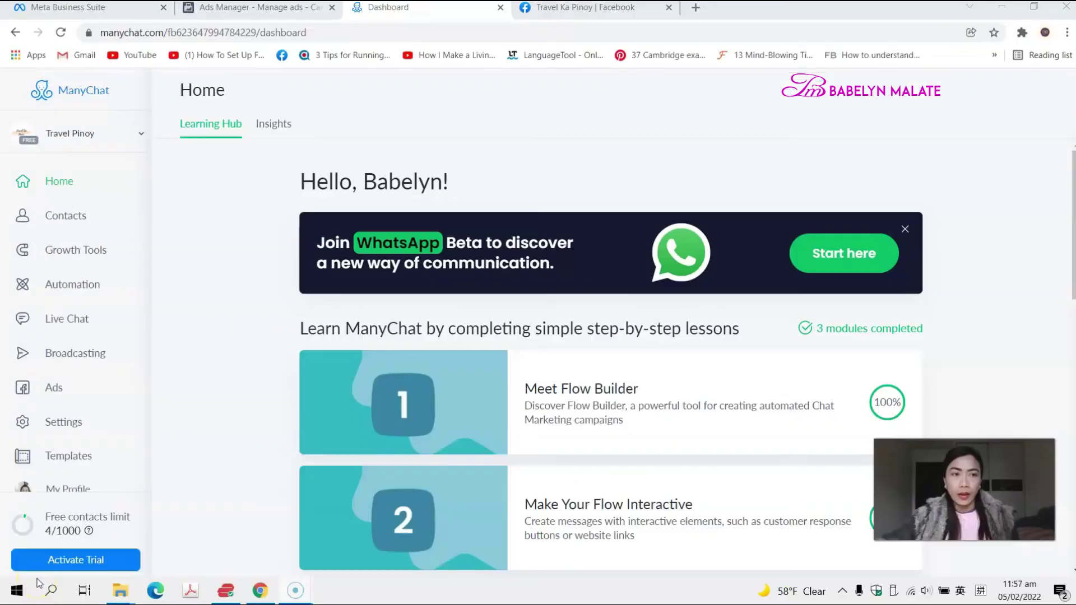
{"action": "left_click", "coordinate": [185, 106]}
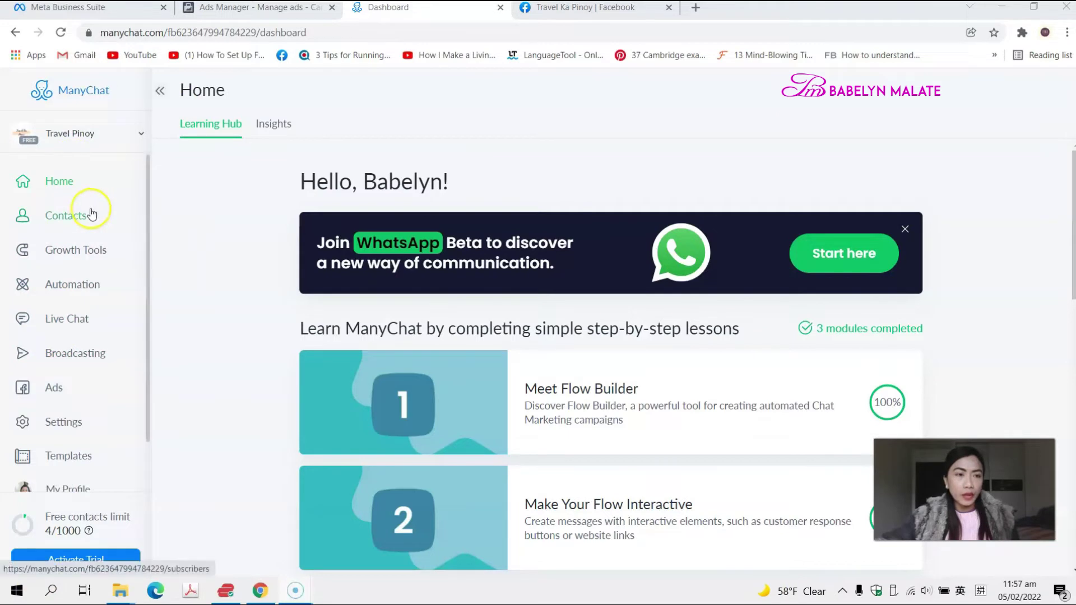
{"action": "left_click", "coordinate": [88, 286]}
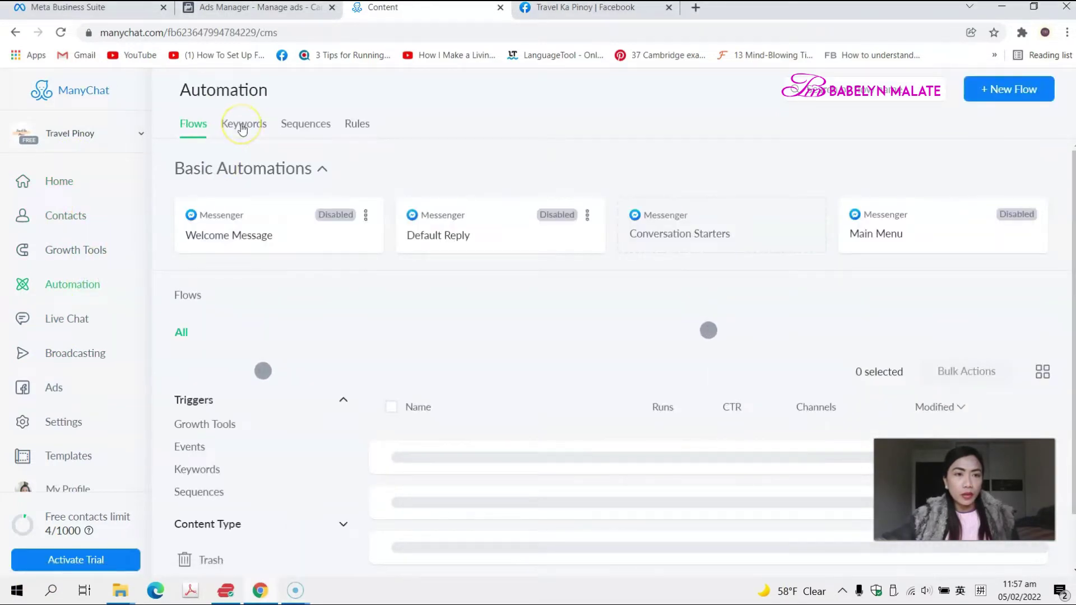
{"action": "left_click", "coordinate": [242, 126]}
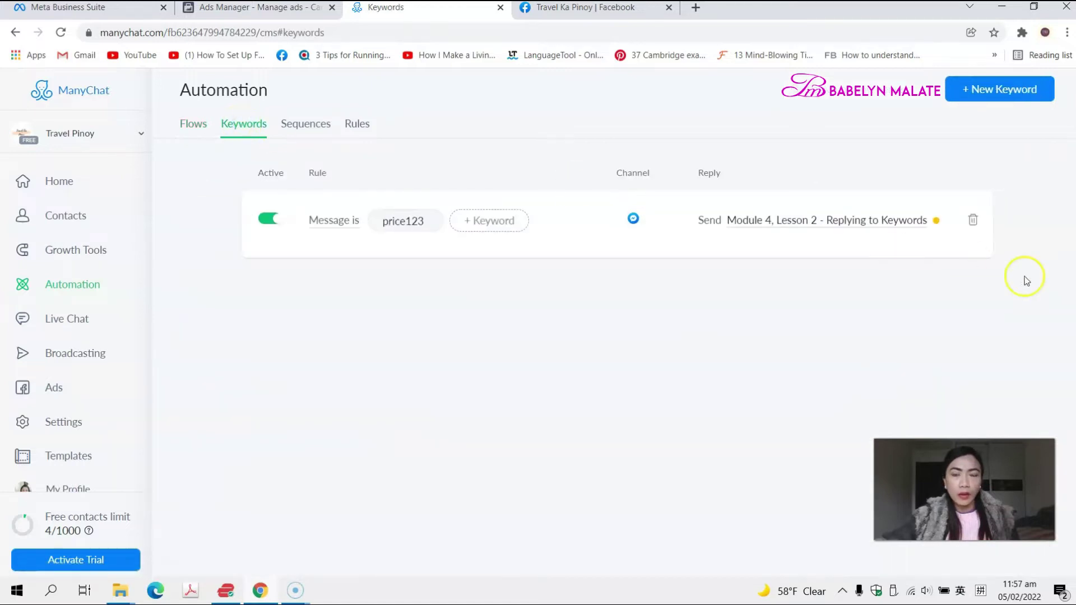
Create a keyword rule for messages containing "travel" on the Messenger channel.
{"action": "left_click", "coordinate": [999, 96]}
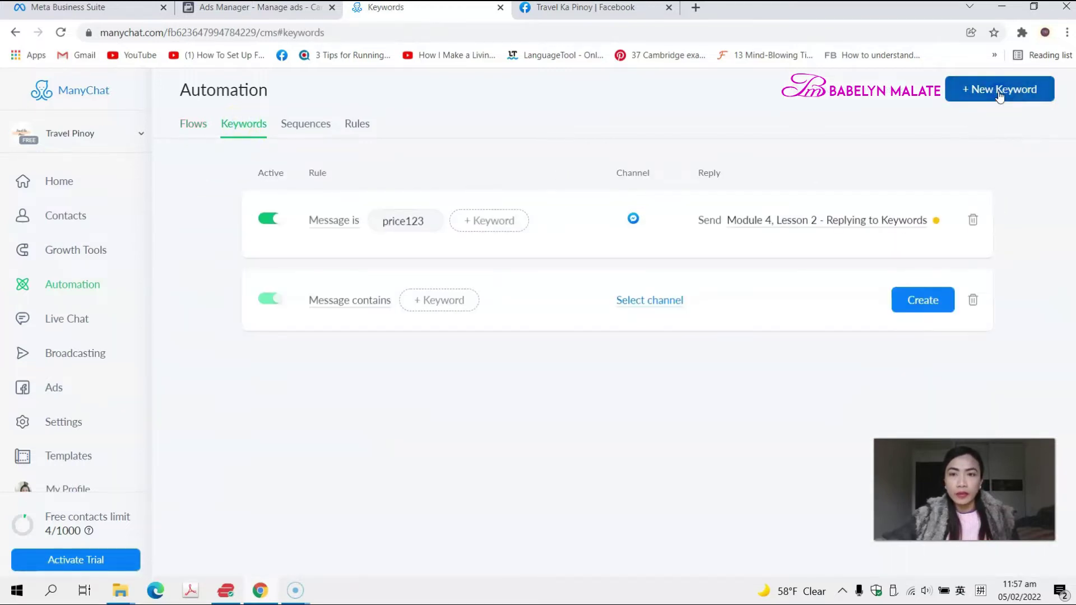
{"action": "left_click", "coordinate": [430, 300]}
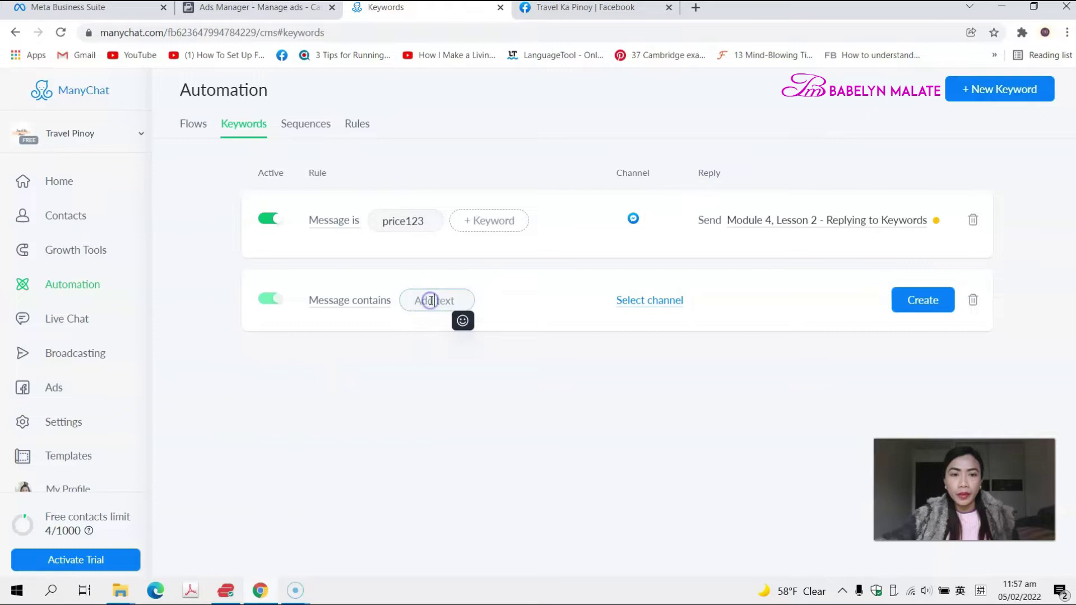
{"action": "type", "text": "travel"}
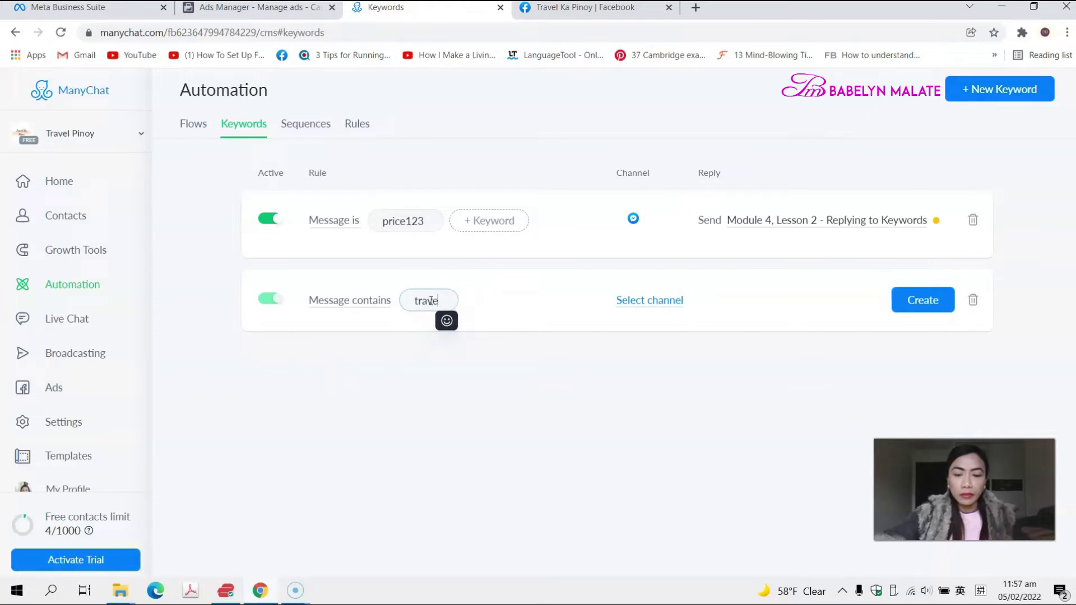
{"action": "left_click", "coordinate": [409, 327]}
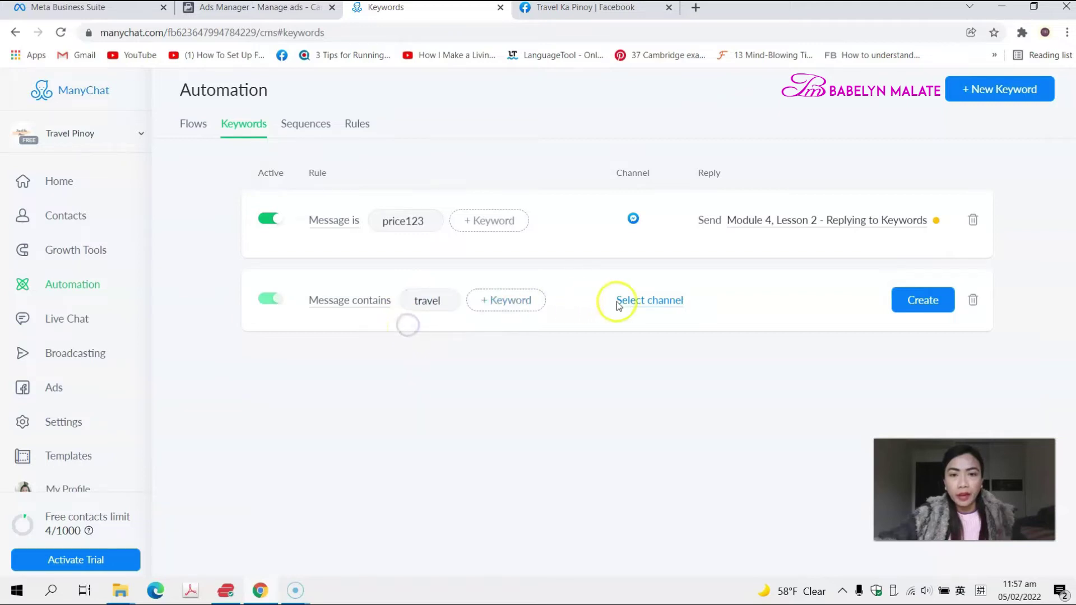
{"action": "left_click", "coordinate": [639, 301]}
{"action": "left_click", "coordinate": [638, 320]}
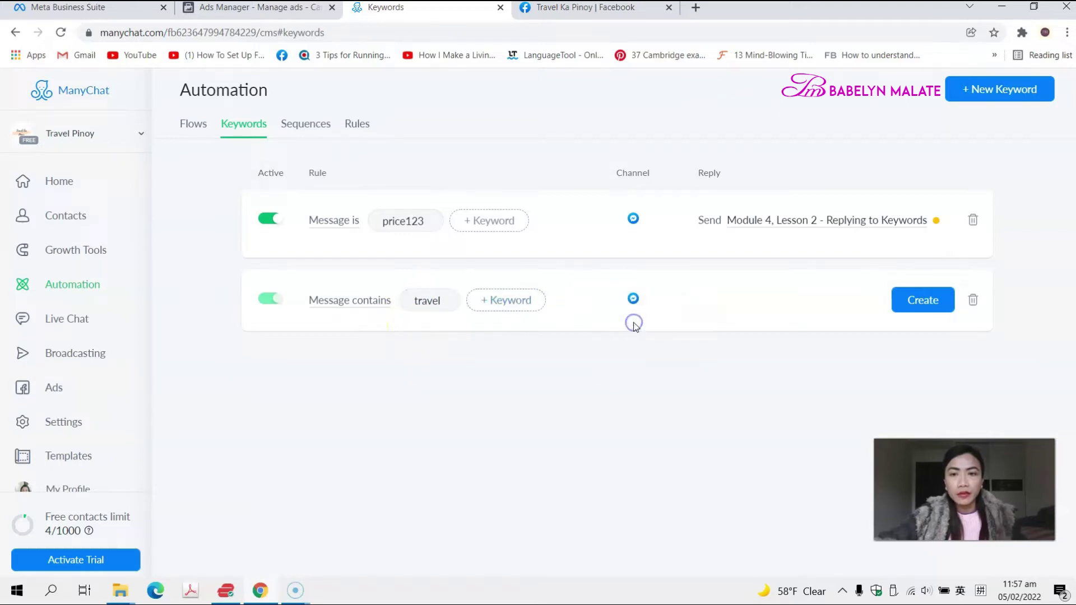
{"action": "left_click", "coordinate": [922, 300]}
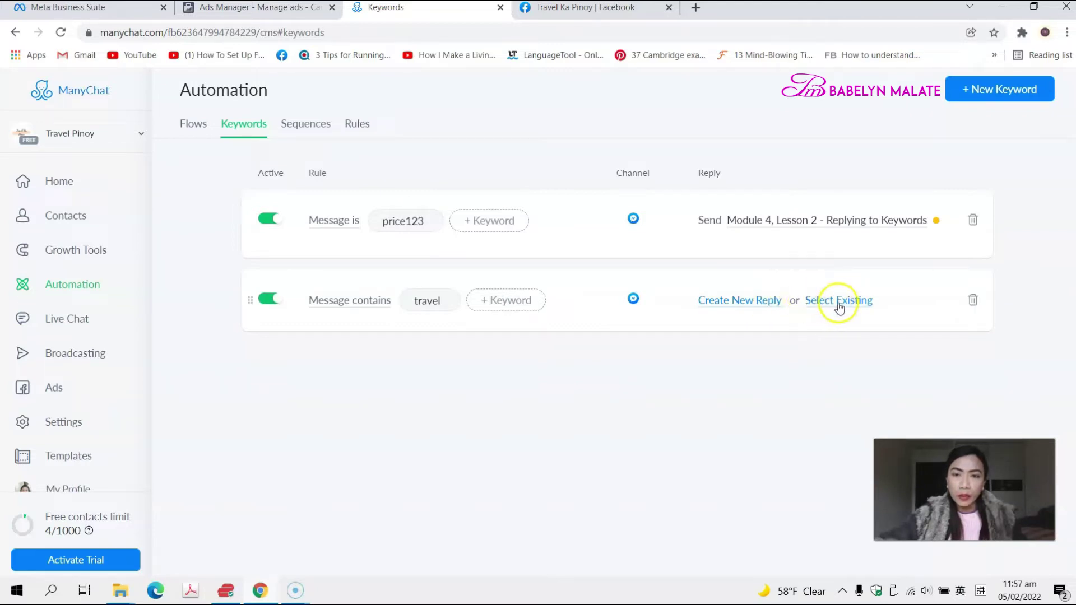
Attach the existing Travel Quiz flow as the reply of the "travel" keyword rule.
{"action": "left_click", "coordinate": [840, 304]}
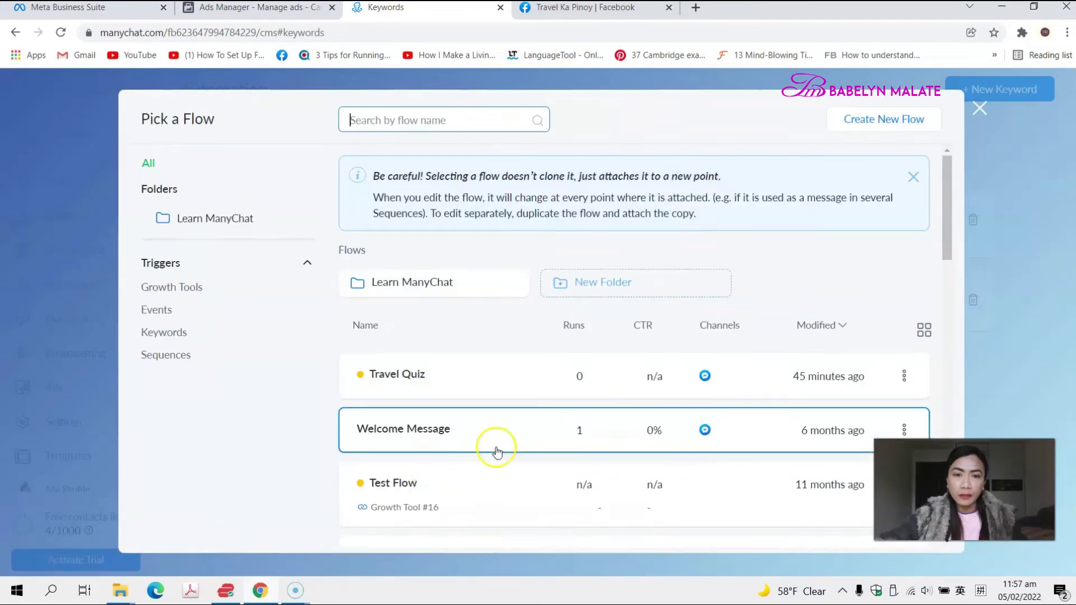
{"action": "left_click", "coordinate": [417, 373]}
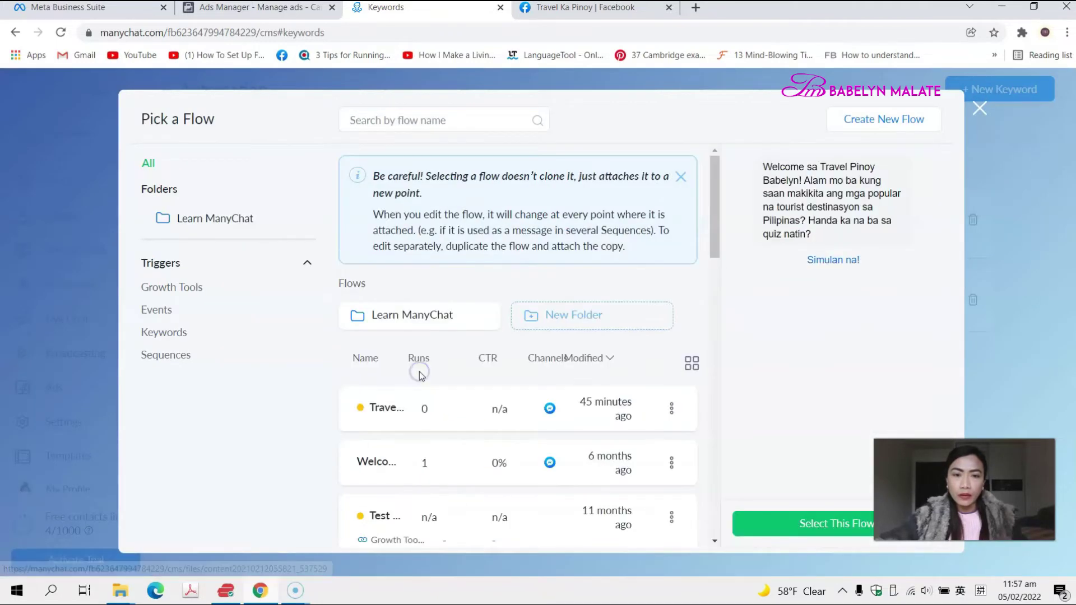
{"action": "left_click", "coordinate": [807, 524]}
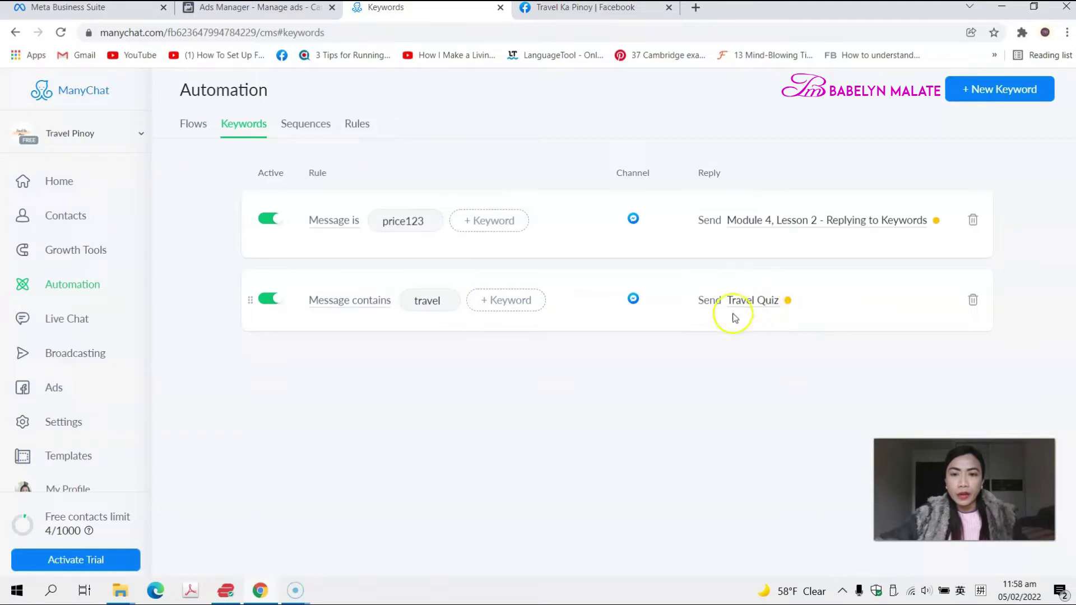
Open the "travel" rule's reply, start replacing its content and look through the available flows for Travel Quiz.
{"action": "left_click", "coordinate": [761, 303]}
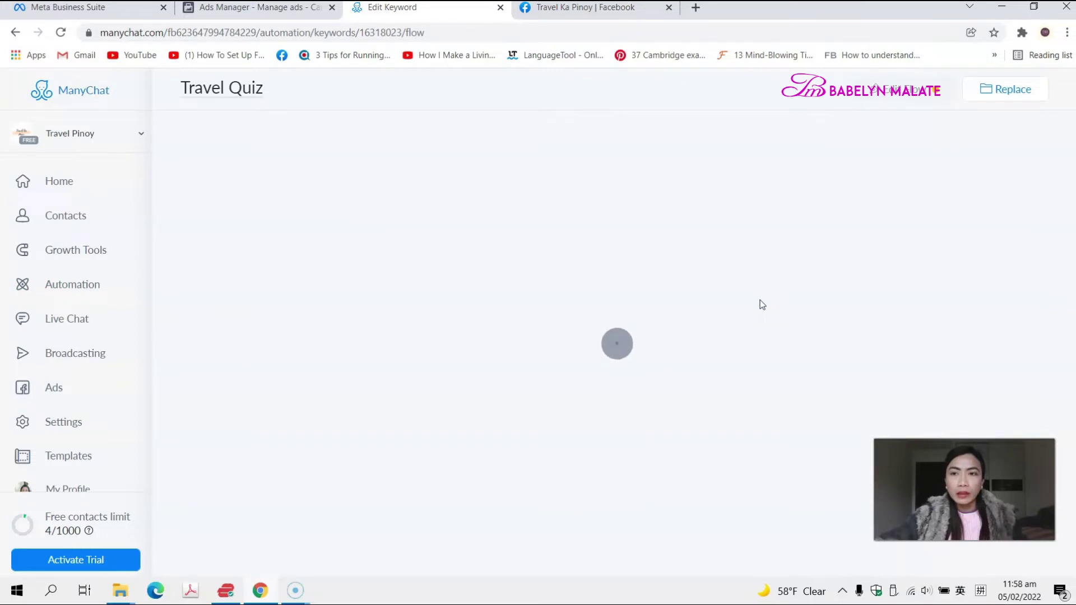
{"action": "left_click", "coordinate": [995, 96]}
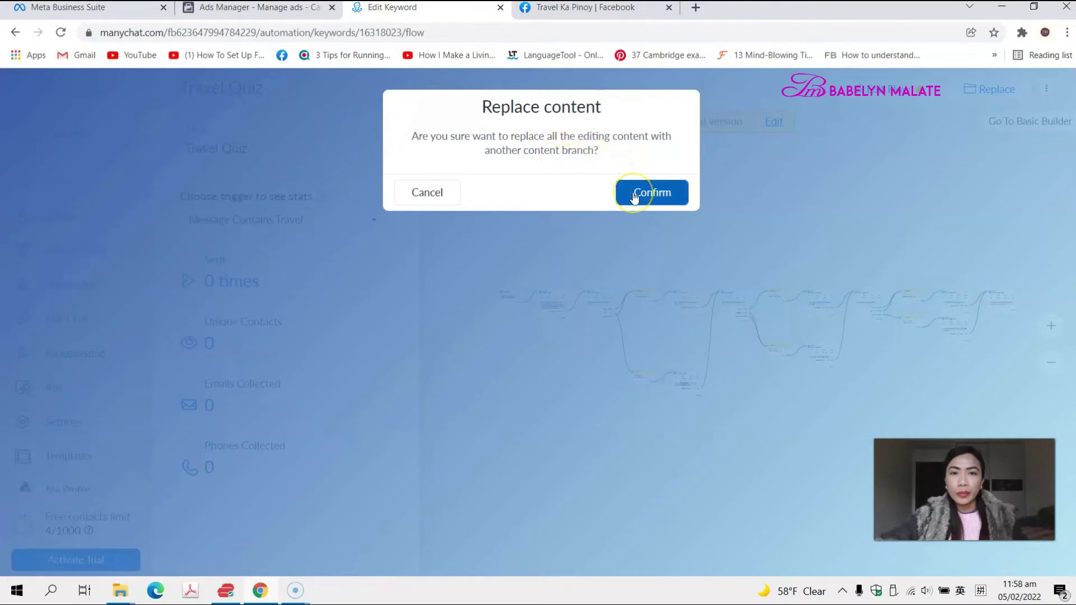
{"action": "left_click", "coordinate": [635, 194]}
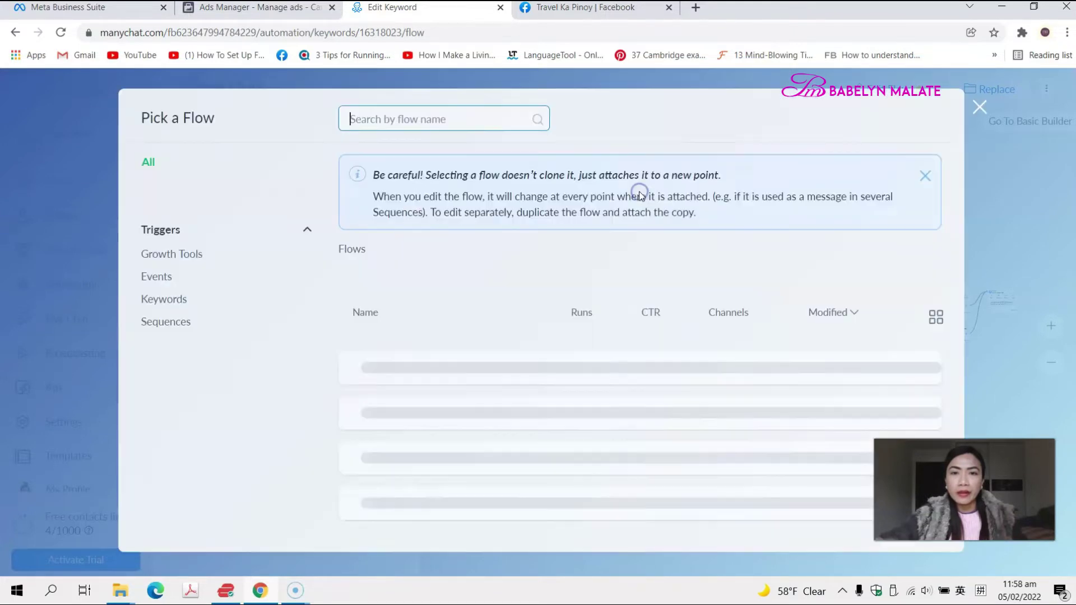
{"action": "scroll", "coordinate": [497, 428], "scroll_direction": "down", "scroll_amount": 9}
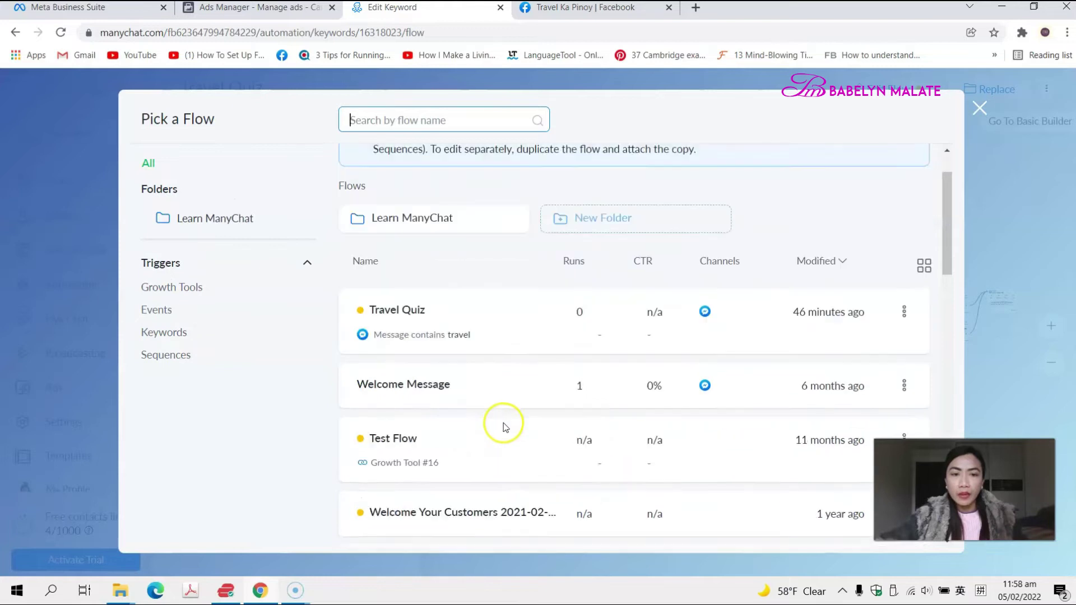
{"action": "scroll", "coordinate": [503, 429], "scroll_direction": "down", "scroll_amount": 3}
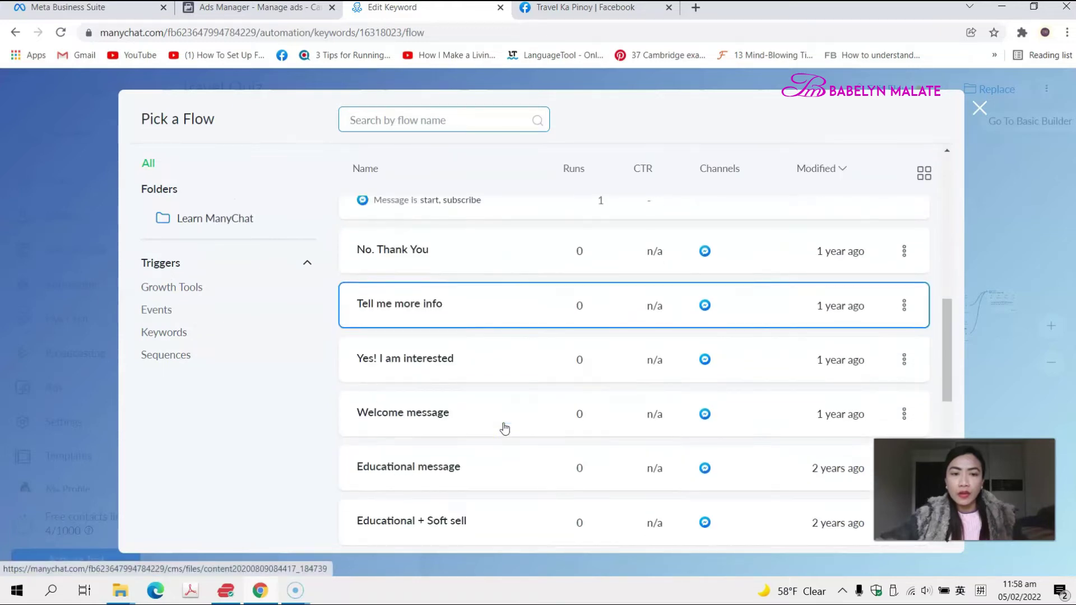
{"action": "scroll", "coordinate": [505, 428], "scroll_direction": "up", "scroll_amount": 5}
{"action": "scroll", "coordinate": [505, 428], "scroll_direction": "up", "scroll_amount": 3}
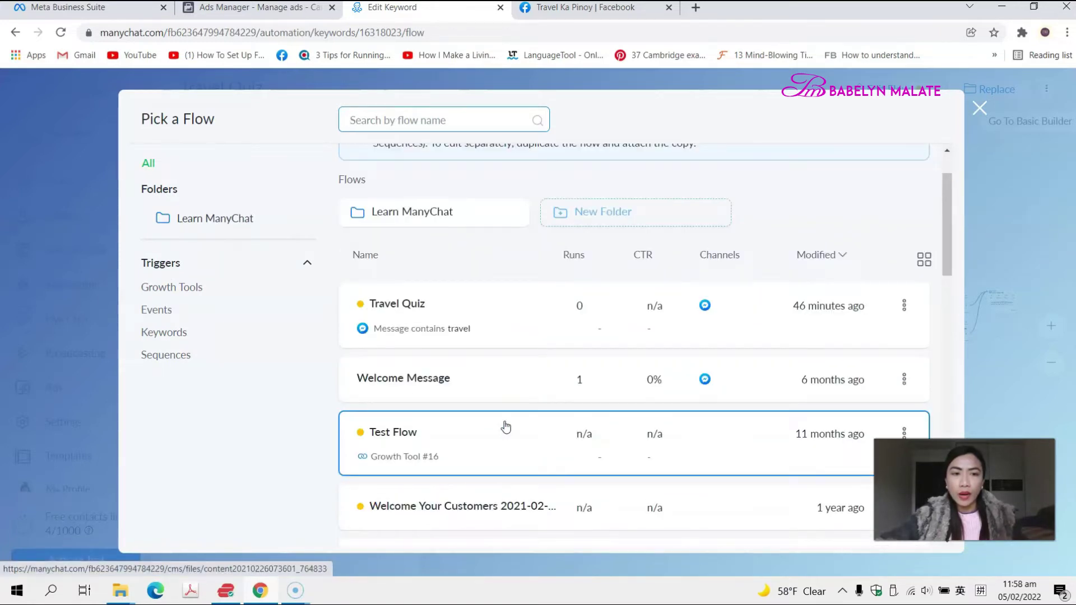
{"action": "scroll", "coordinate": [505, 428], "scroll_direction": "up", "scroll_amount": 2}
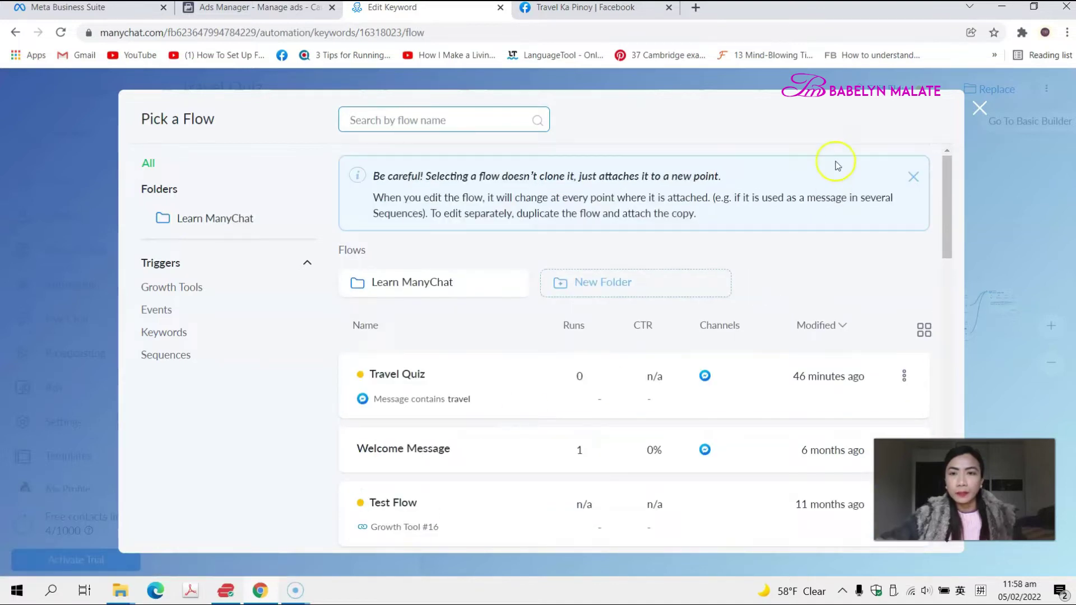
{"action": "left_click", "coordinate": [535, 374]}
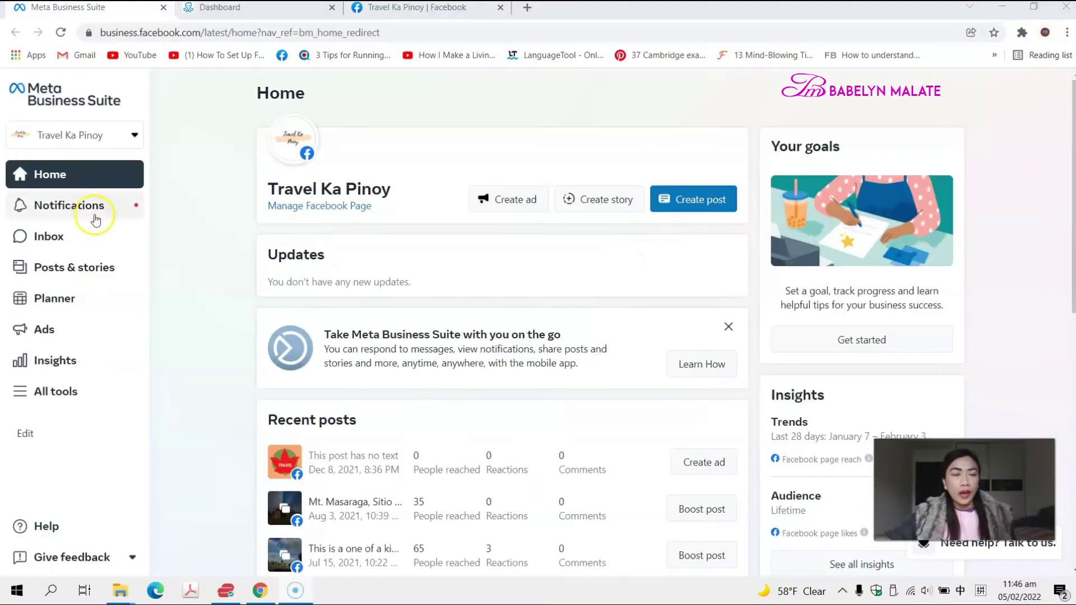
Check the business account list in Meta Business Suite, keep Travel Ka Pinoy, and open Ads Manager.
{"action": "left_click", "coordinate": [134, 138]}
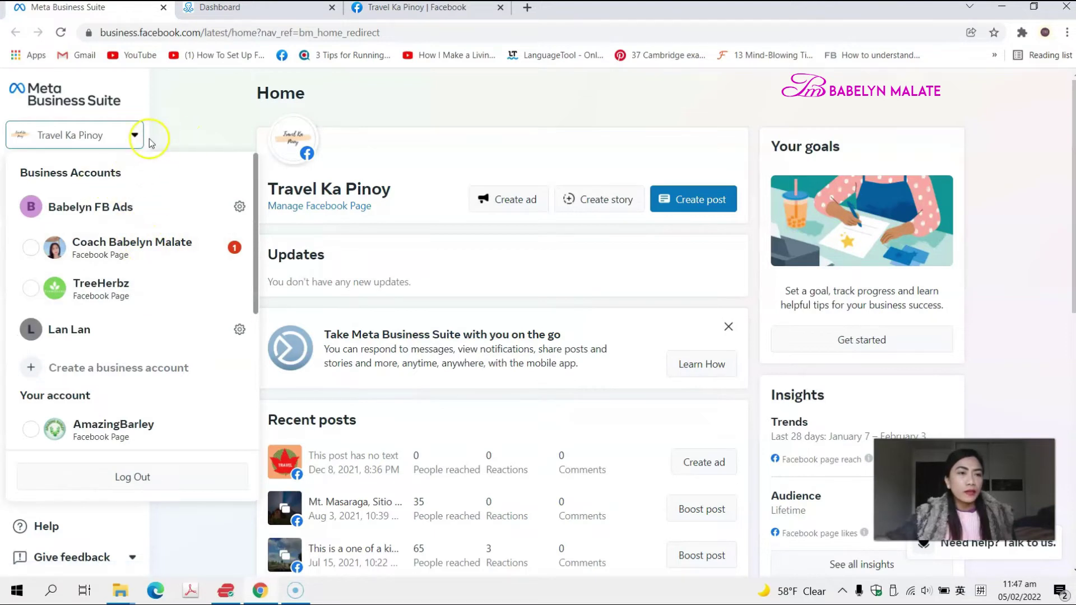
{"action": "left_click", "coordinate": [190, 136]}
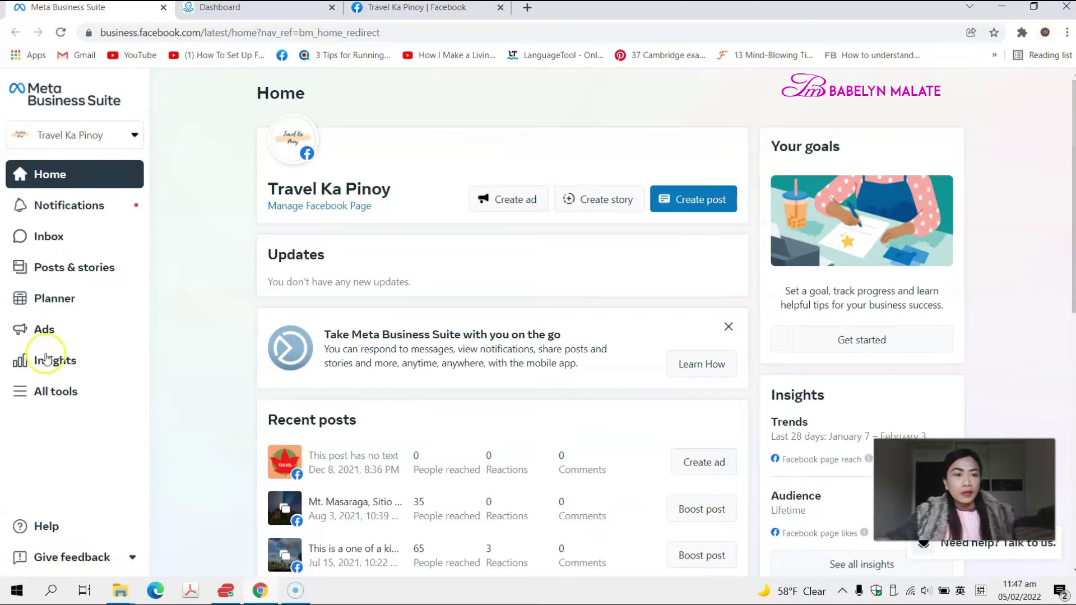
{"action": "left_click", "coordinate": [55, 392]}
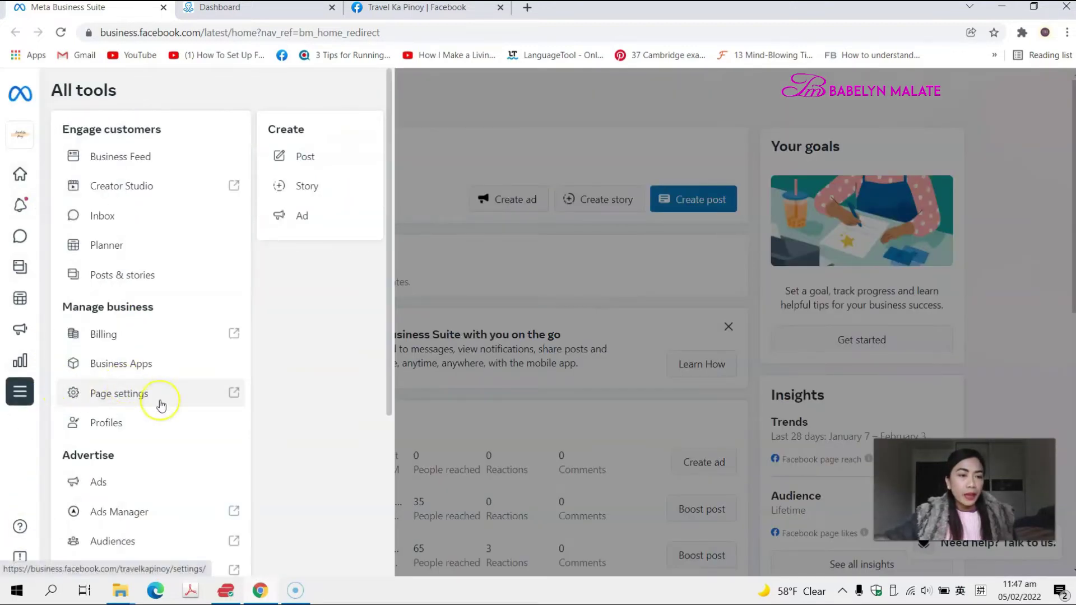
{"action": "scroll", "coordinate": [159, 404], "scroll_direction": "down", "scroll_amount": 1}
{"action": "scroll", "coordinate": [160, 404], "scroll_direction": "down", "scroll_amount": 2}
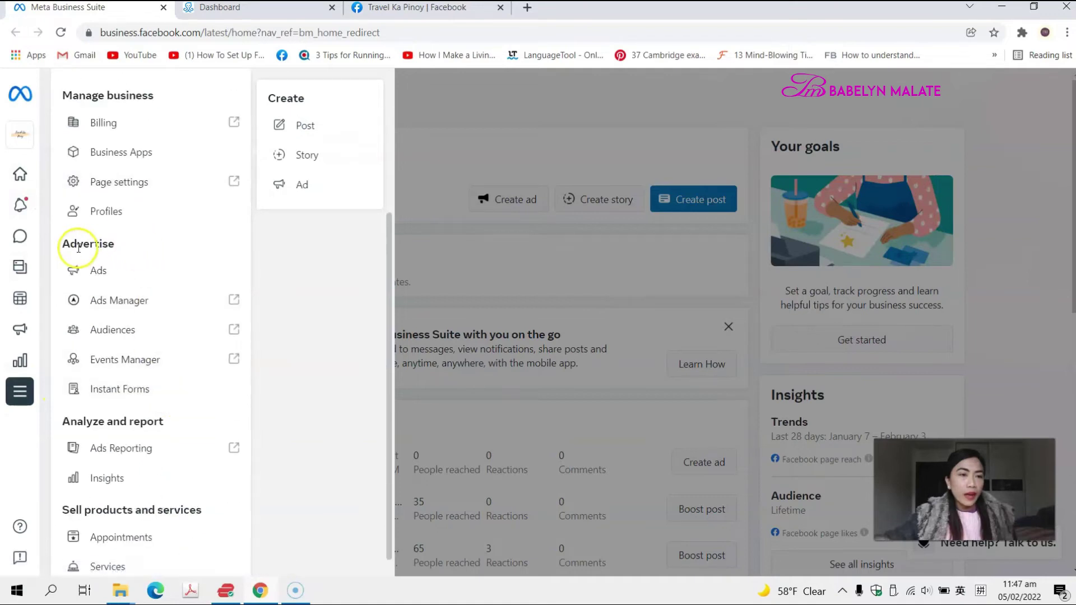
{"action": "left_click", "coordinate": [120, 300]}
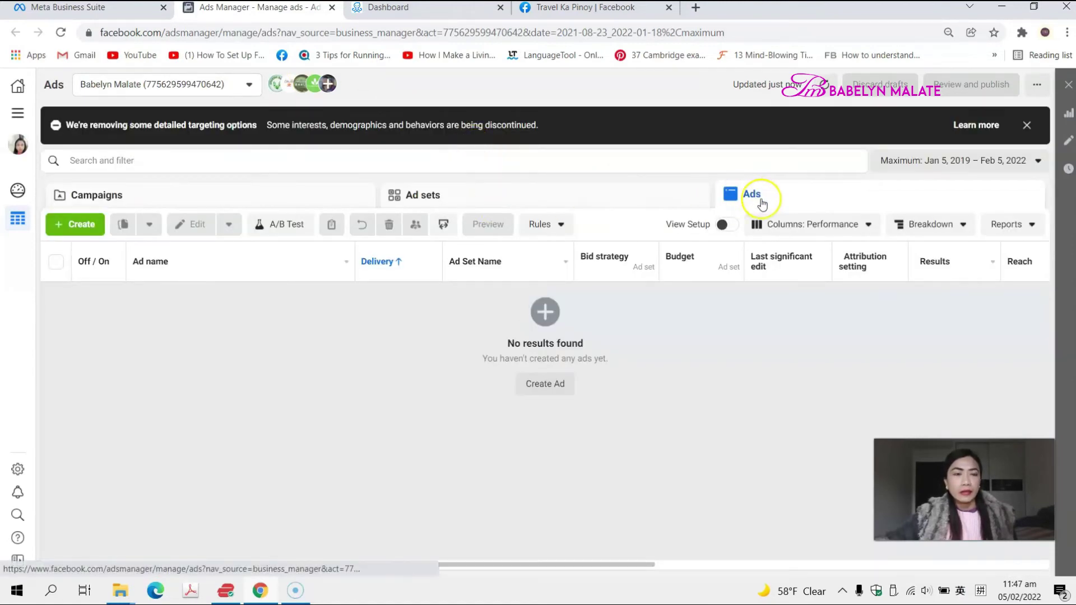
Create a new ad campaign with the Engagement objective.
{"action": "left_click", "coordinate": [87, 226]}
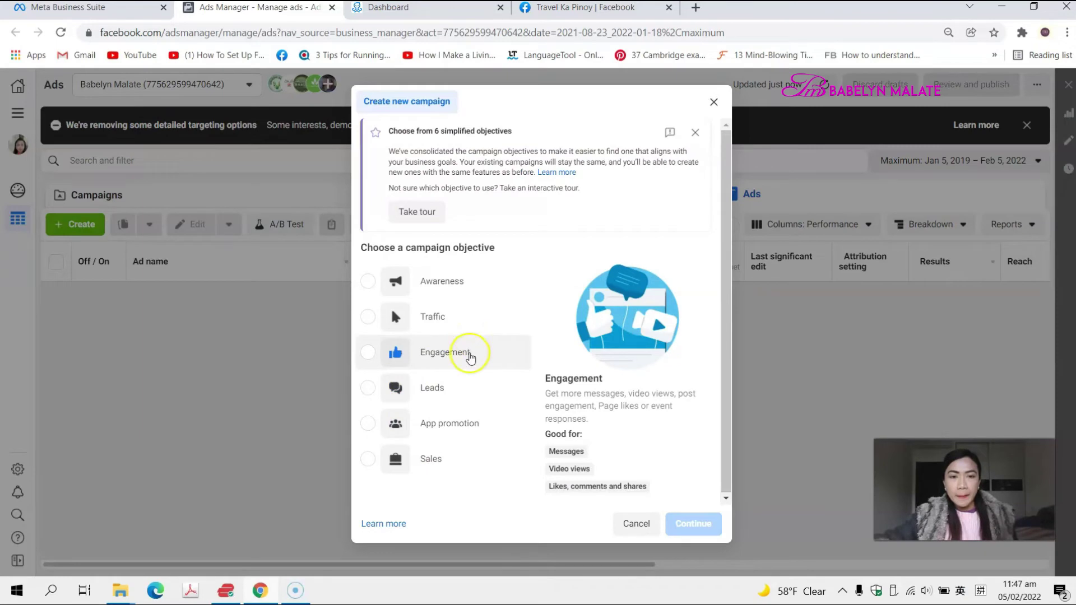
{"action": "left_click", "coordinate": [477, 355]}
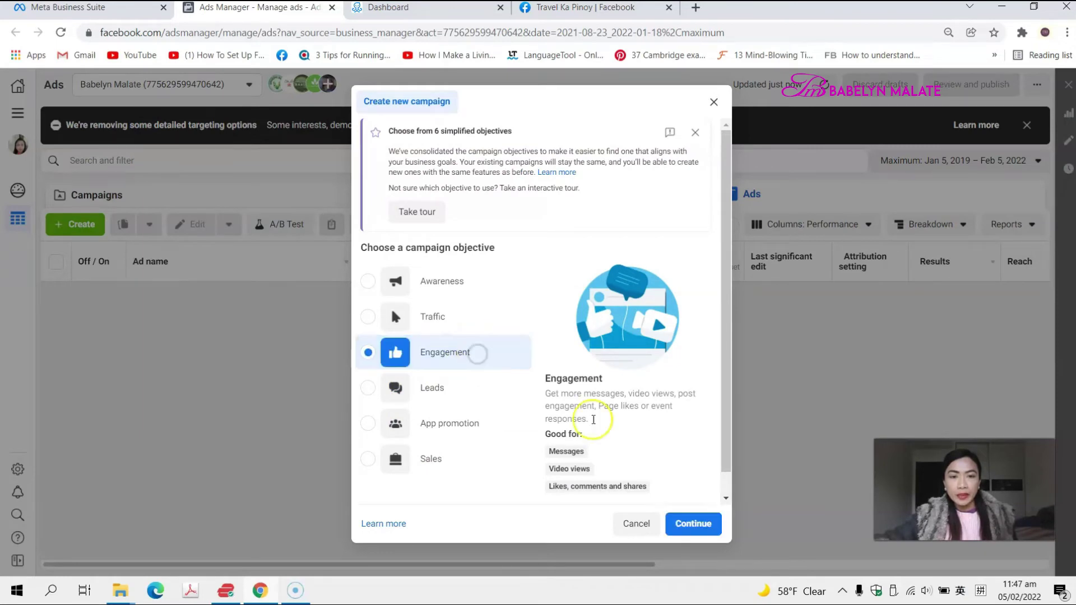
{"action": "left_click", "coordinate": [692, 523]}
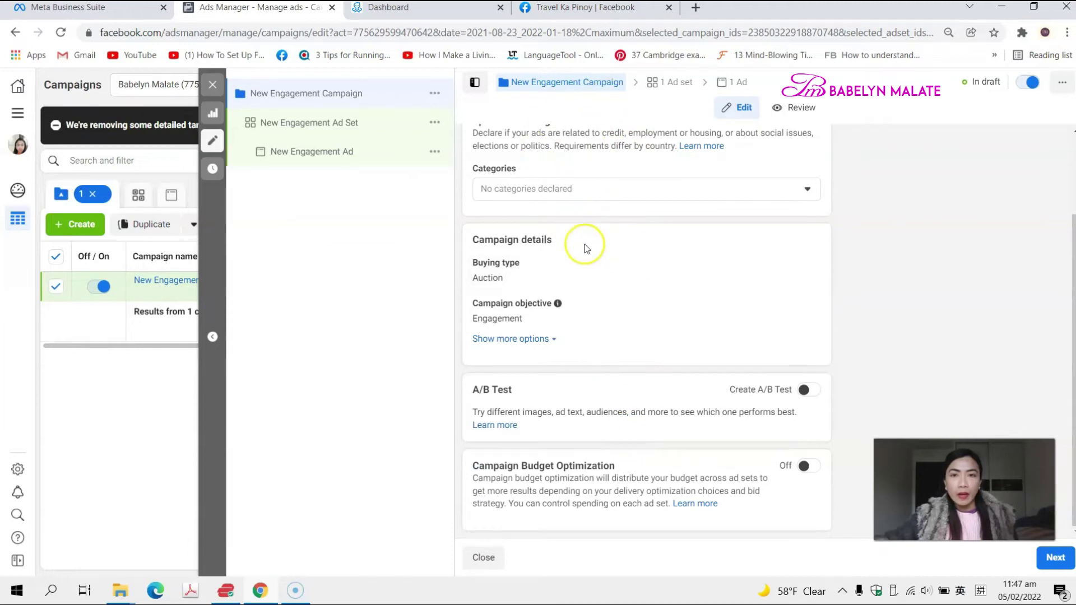
Set the conversion location of the New Engagement Ad Set to Messaging Apps.
{"action": "left_click", "coordinate": [335, 125]}
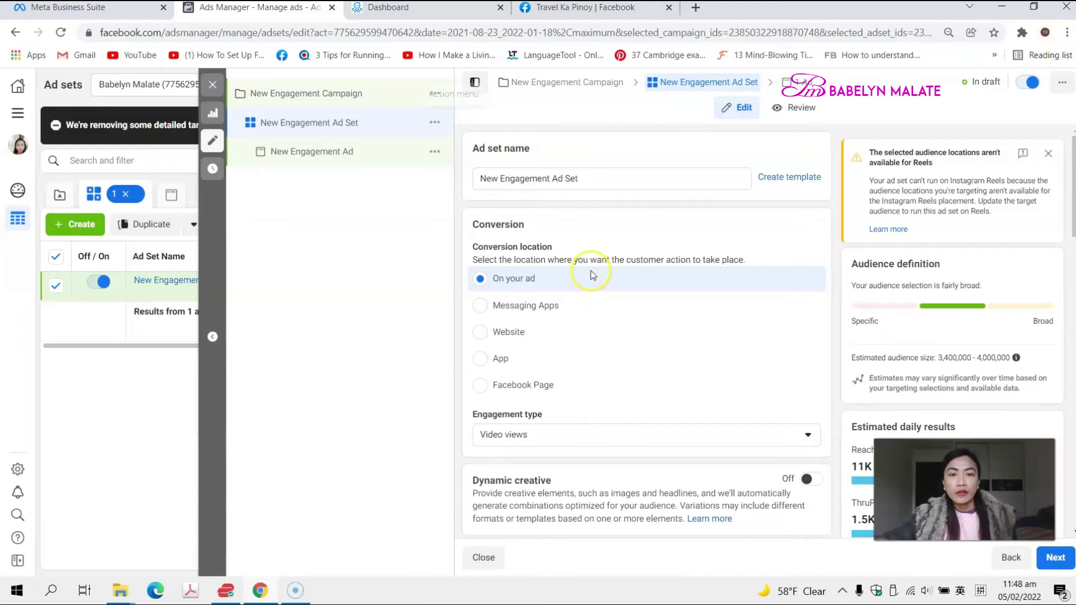
{"action": "scroll", "coordinate": [680, 291], "scroll_direction": "down", "scroll_amount": 1}
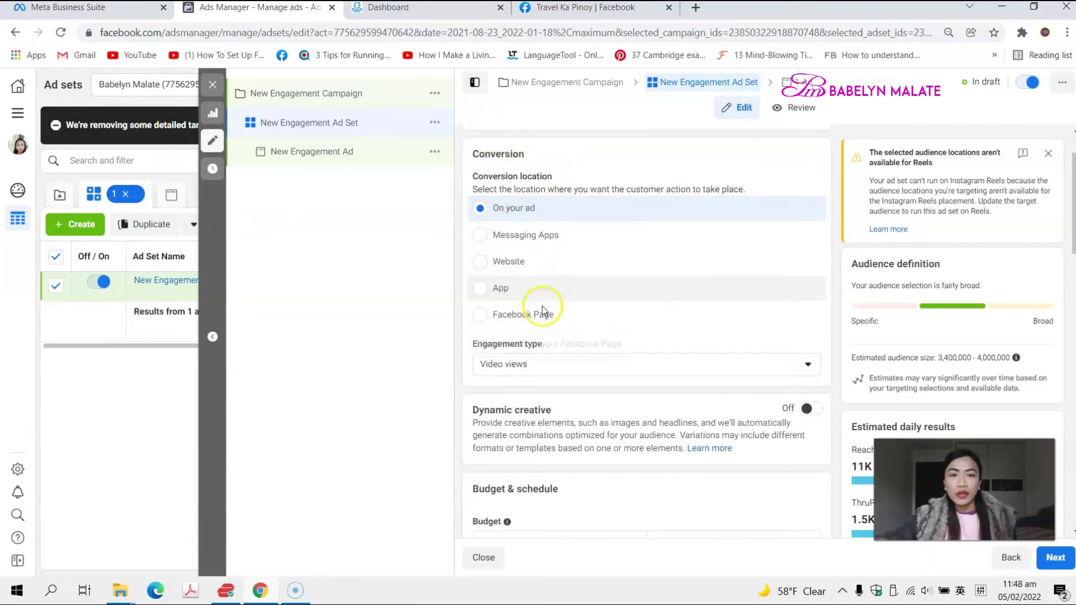
{"action": "left_click", "coordinate": [563, 241]}
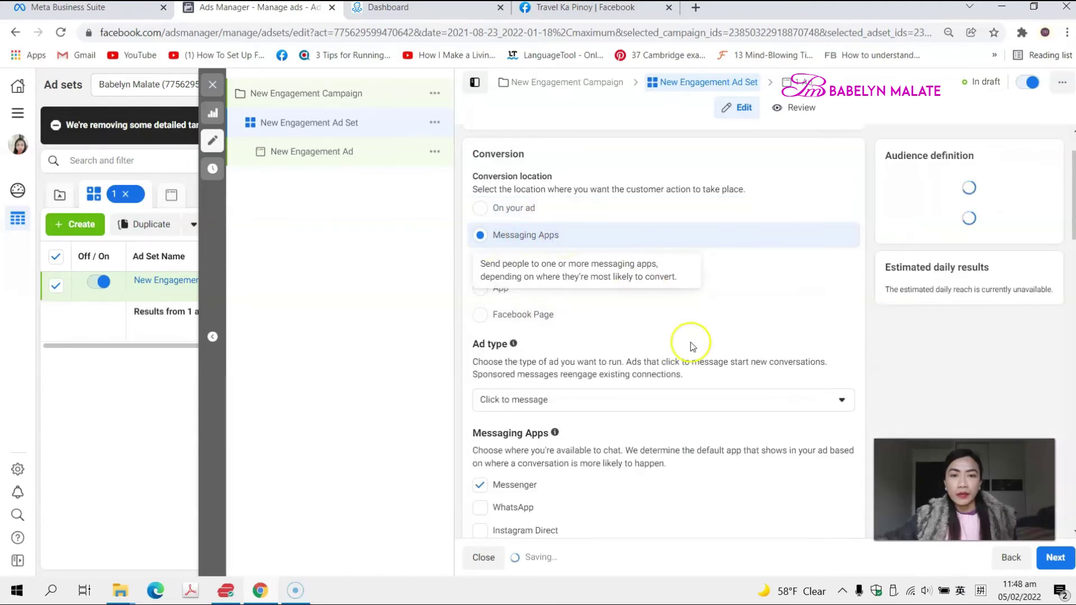
{"action": "scroll", "coordinate": [504, 359], "scroll_direction": "down", "scroll_amount": 1}
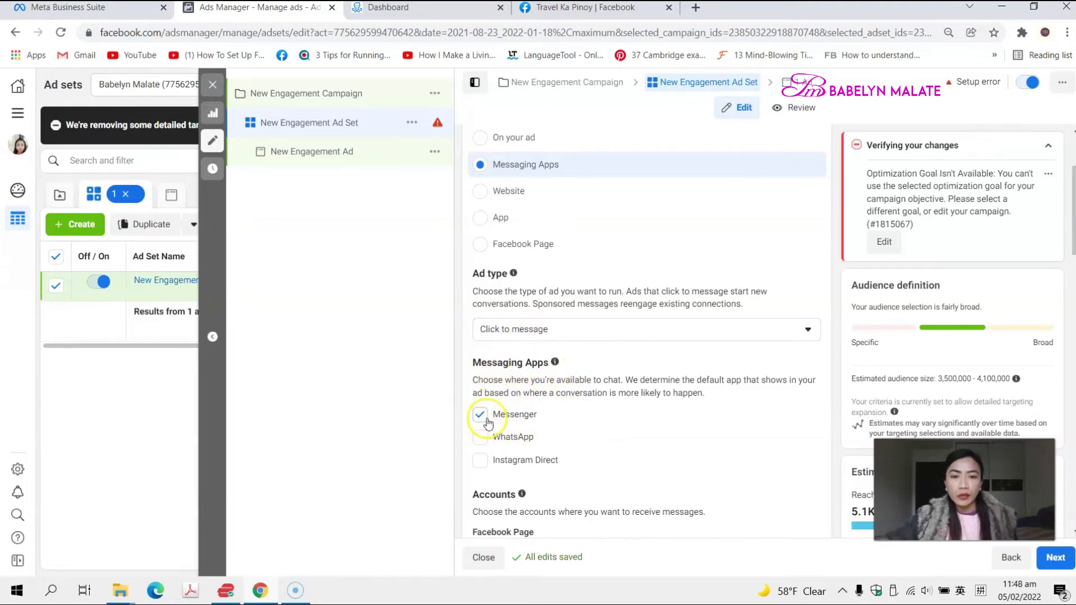
Set the ad setup of the New Engagement Ad to Use existing post.
{"action": "scroll", "coordinate": [588, 420], "scroll_direction": "down", "scroll_amount": 3}
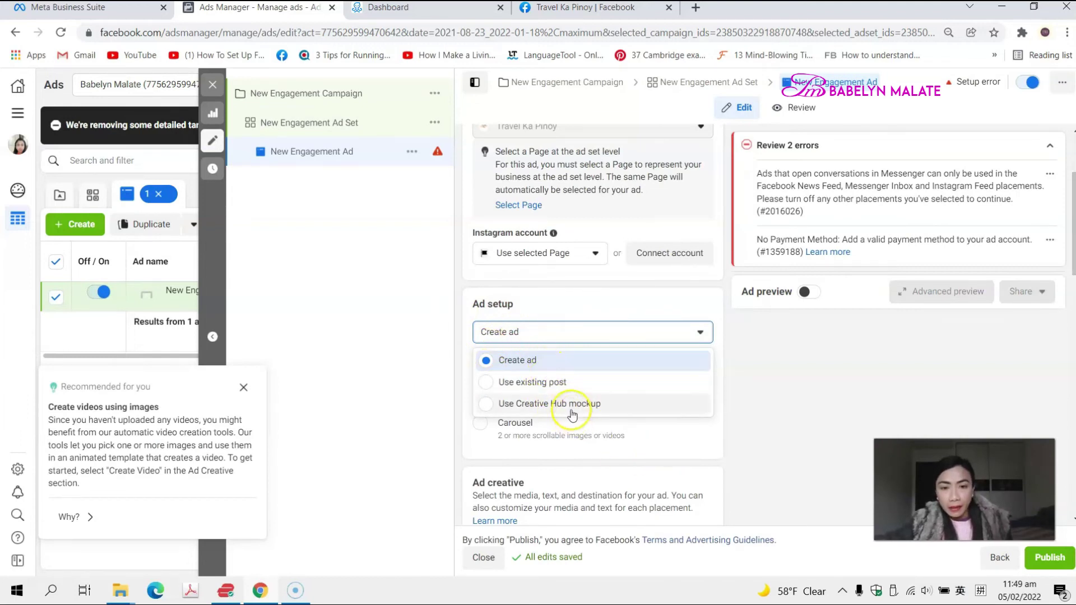
{"action": "left_click", "coordinate": [538, 383]}
{"action": "scroll", "coordinate": [701, 404], "scroll_direction": "down", "scroll_amount": 1}
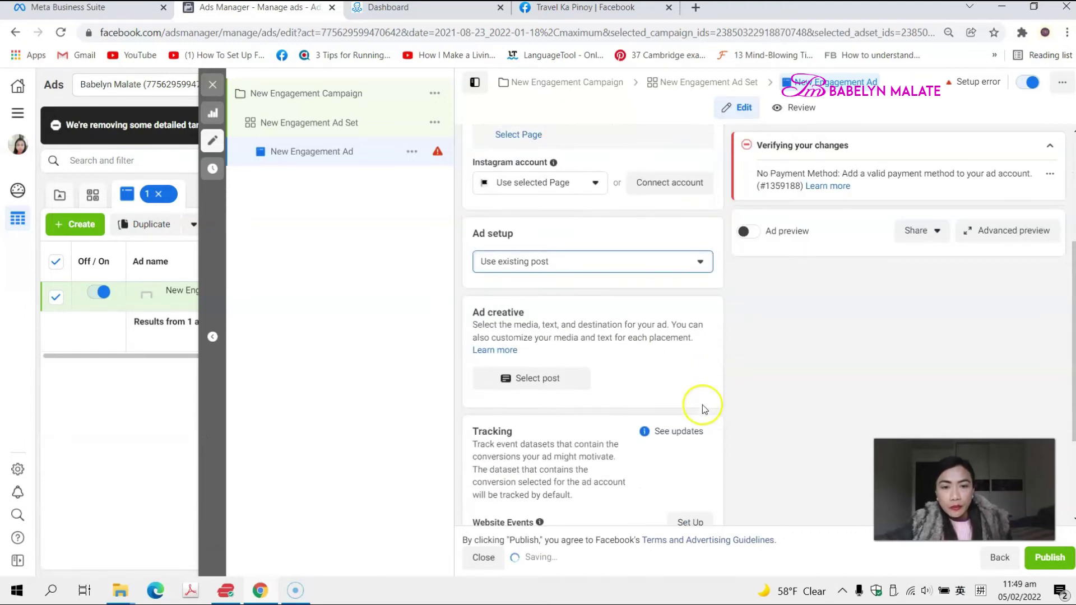
Choose the Mt. Masaraga Facebook post from Aug 3, 2021 as the ad creative.
{"action": "left_click", "coordinate": [556, 382]}
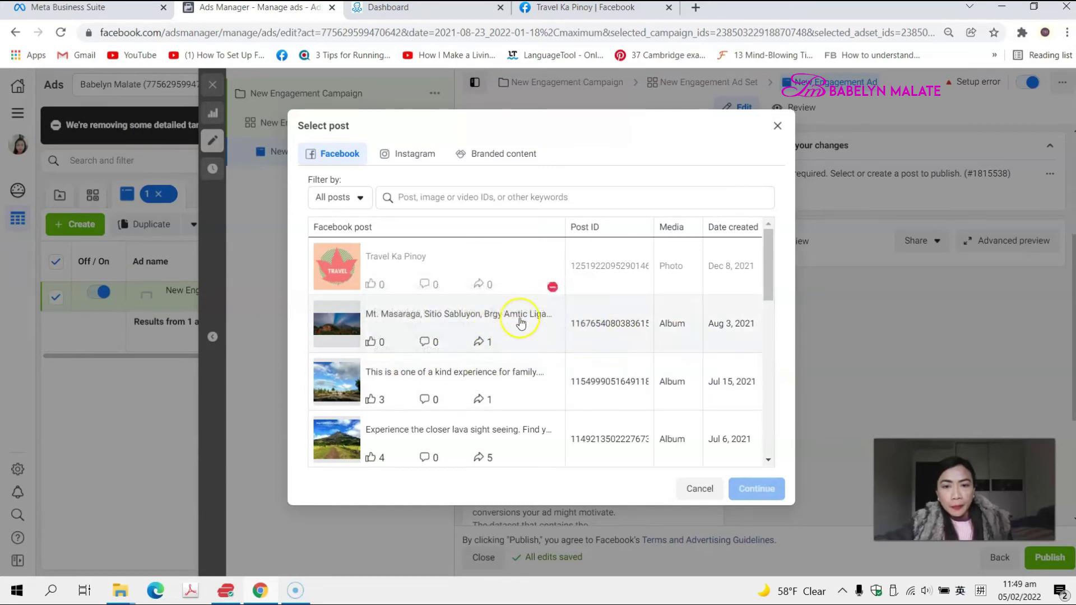
{"action": "left_click", "coordinate": [338, 328]}
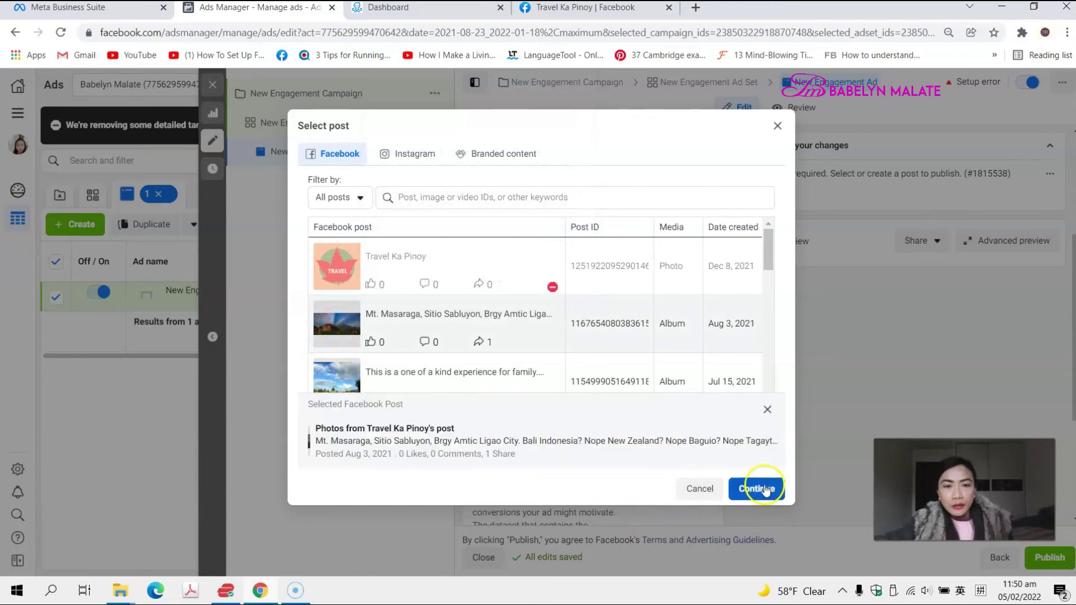
{"action": "left_click", "coordinate": [765, 488]}
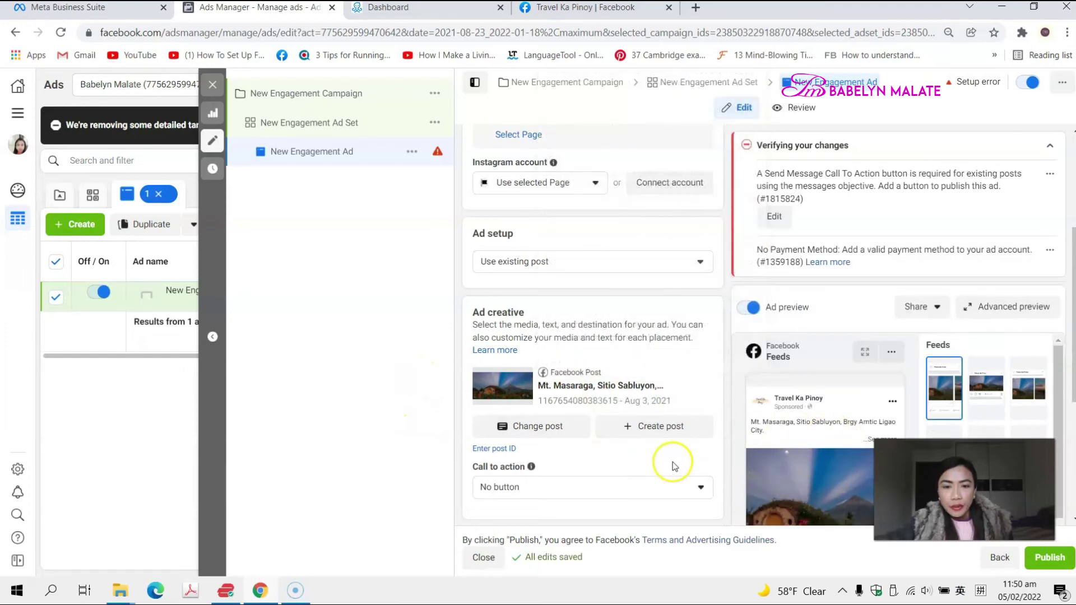
Set the ad's call to action to Send message and update the original post with that button.
{"action": "scroll", "coordinate": [639, 446], "scroll_direction": "down", "scroll_amount": 3}
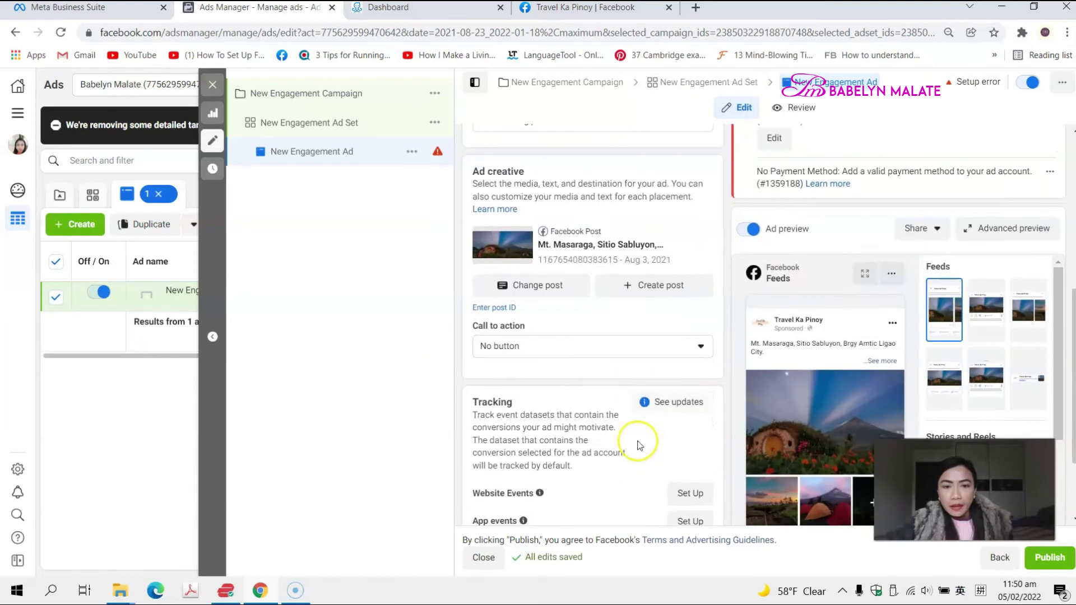
{"action": "left_click", "coordinate": [502, 344]}
{"action": "left_click", "coordinate": [514, 396]}
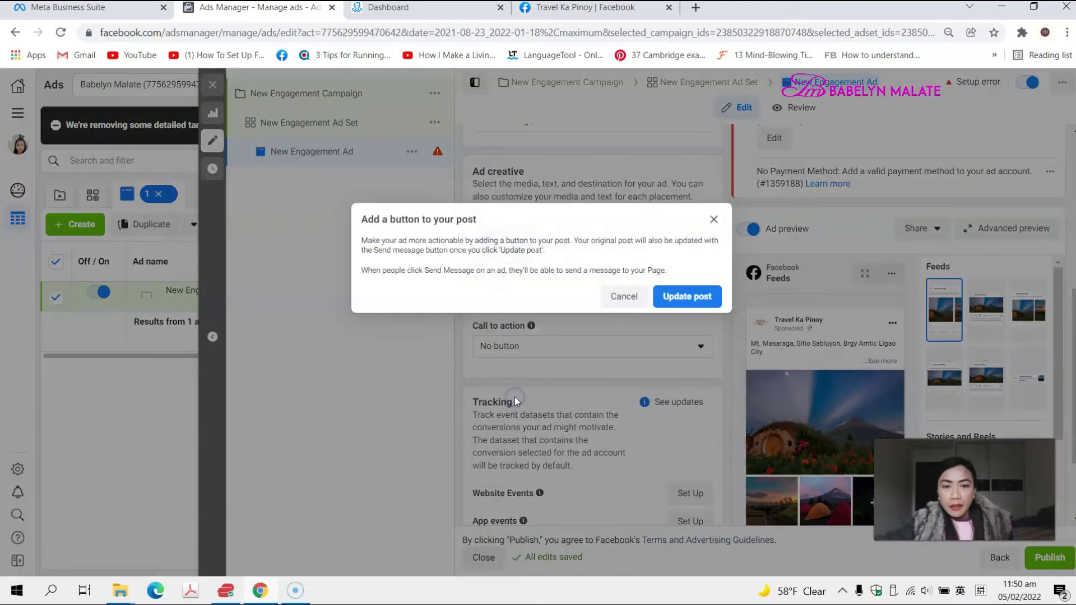
{"action": "left_click", "coordinate": [690, 297]}
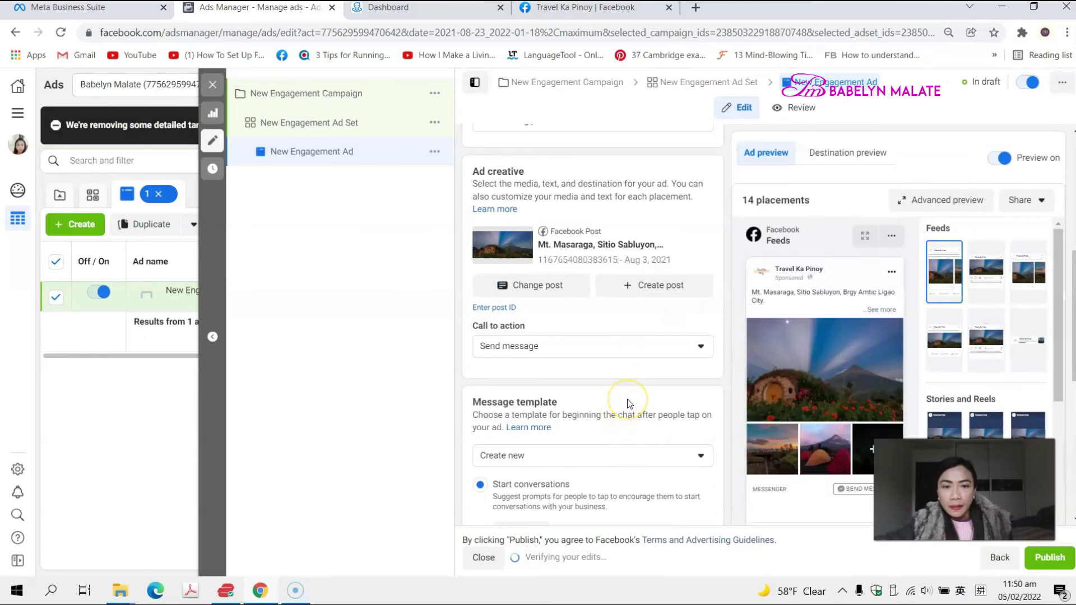
Create a Start conversations message template whose greeting says Hi with the recipient's name, followed by 'Please type "travel" to proceed.'.
{"action": "scroll", "coordinate": [627, 399], "scroll_direction": "down", "scroll_amount": 4}
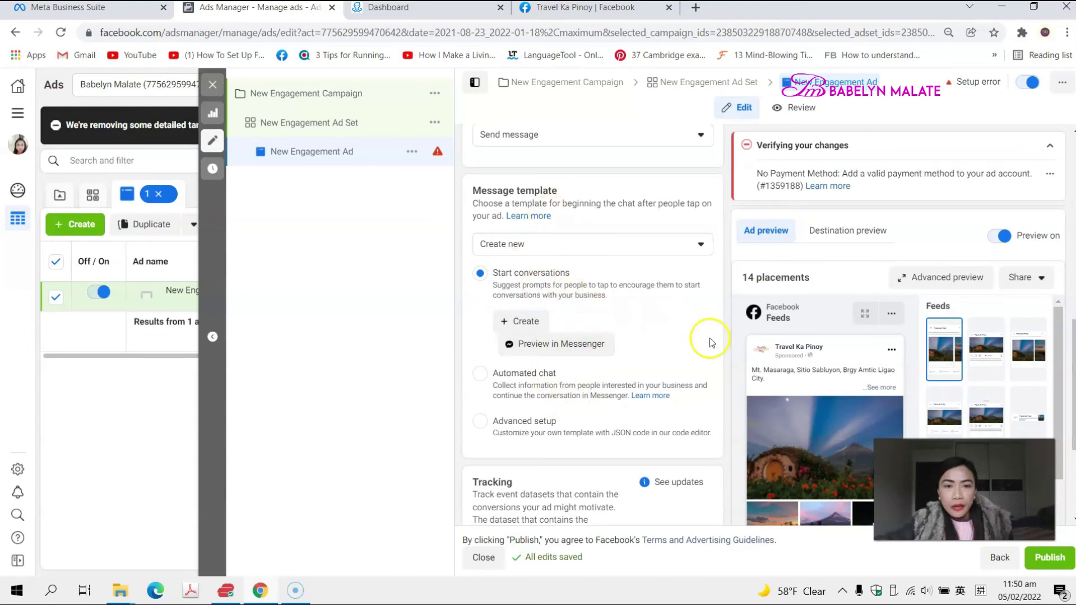
{"action": "left_click", "coordinate": [527, 322]}
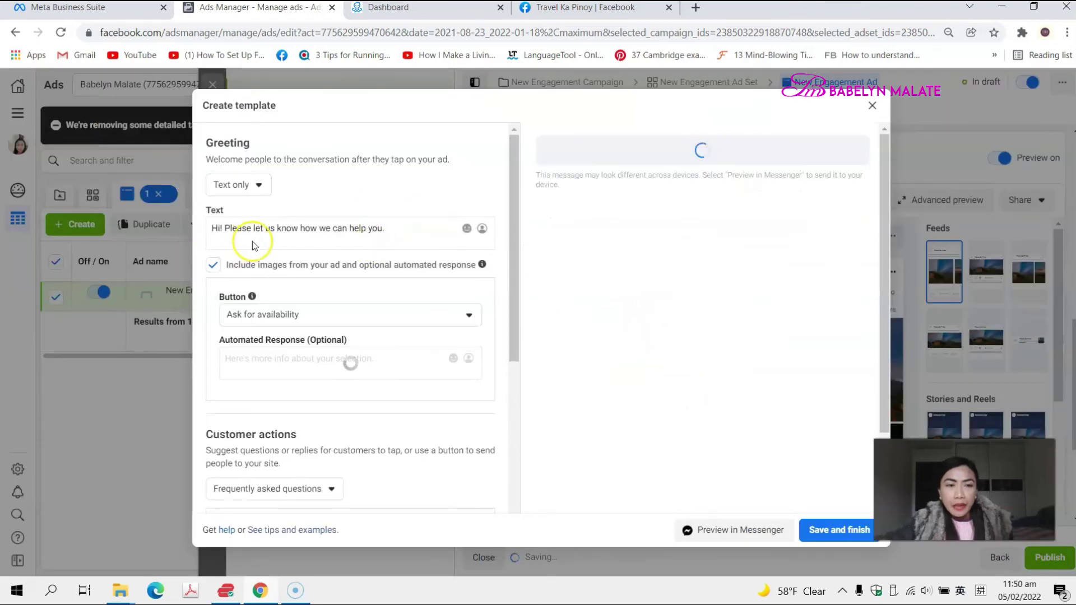
{"action": "left_click", "coordinate": [310, 228]}
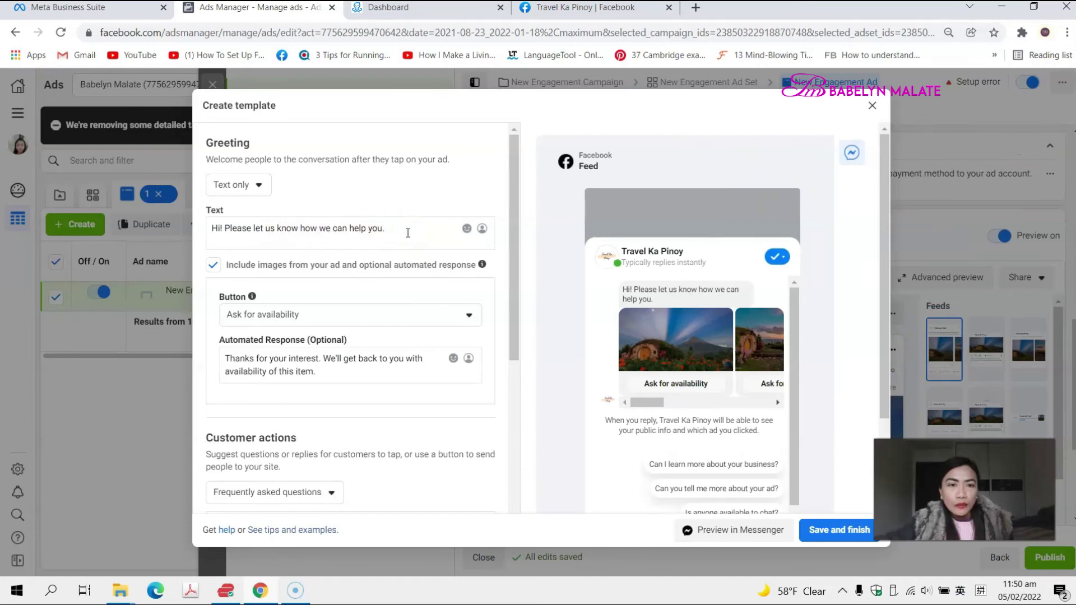
{"action": "left_click", "coordinate": [406, 232]}
{"action": "key", "text": "BackSpace"}
{"action": "key", "text": "BackSpace"}
{"action": "key", "text": "BackSpace"}
{"action": "key", "text": "BackSpace"}
{"action": "key", "text": "BackSpace"}
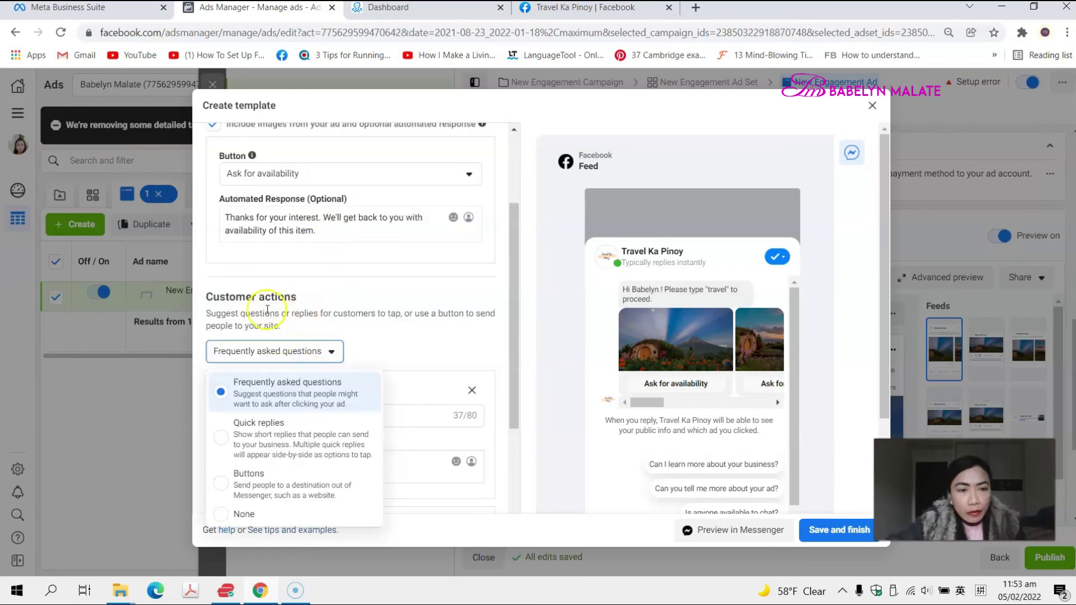
Switch the template's customer actions to Quick replies and set the text of quick reply #1 to "travel".
{"action": "left_click", "coordinate": [219, 445]}
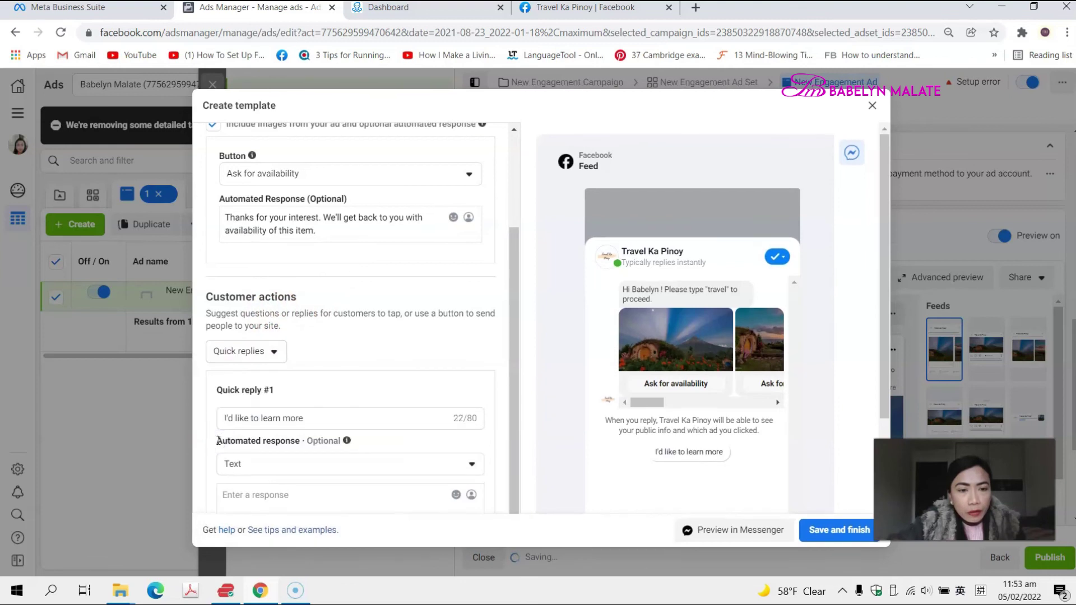
{"action": "left_click_drag", "start_coordinate": [312, 417], "coordinate": [207, 422]}
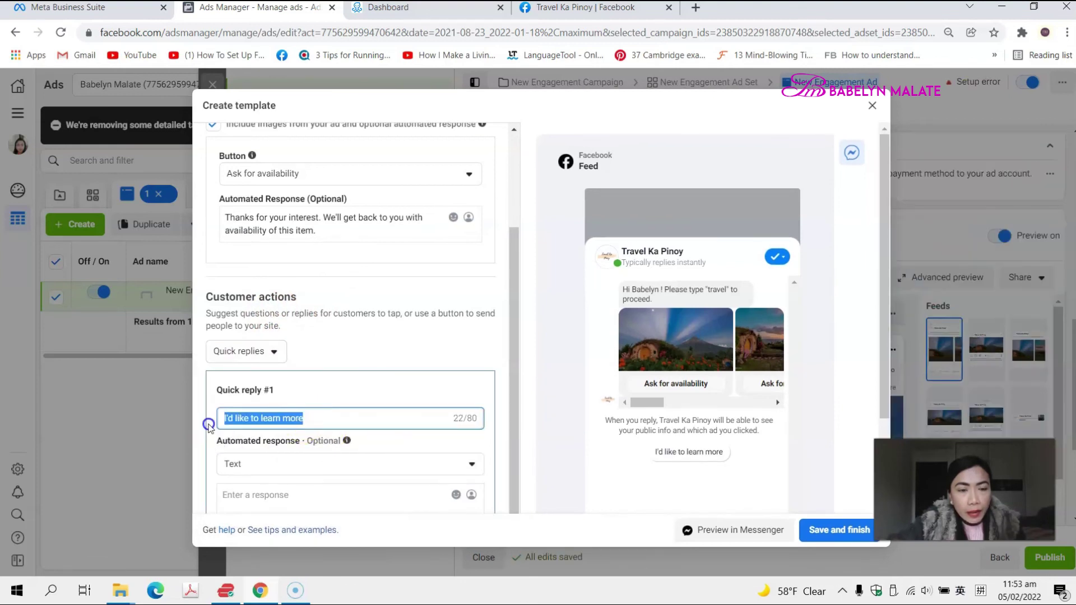
{"action": "type", "text": "travel"}
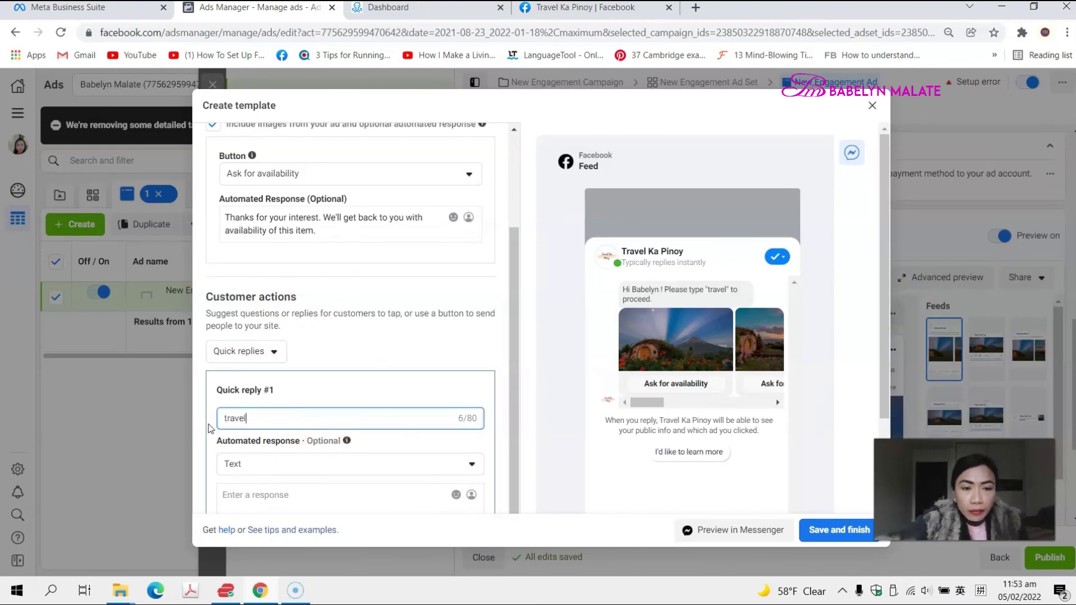
{"action": "scroll", "coordinate": [507, 457], "scroll_direction": "down", "scroll_amount": 1}
{"action": "left_click", "coordinate": [506, 462]}
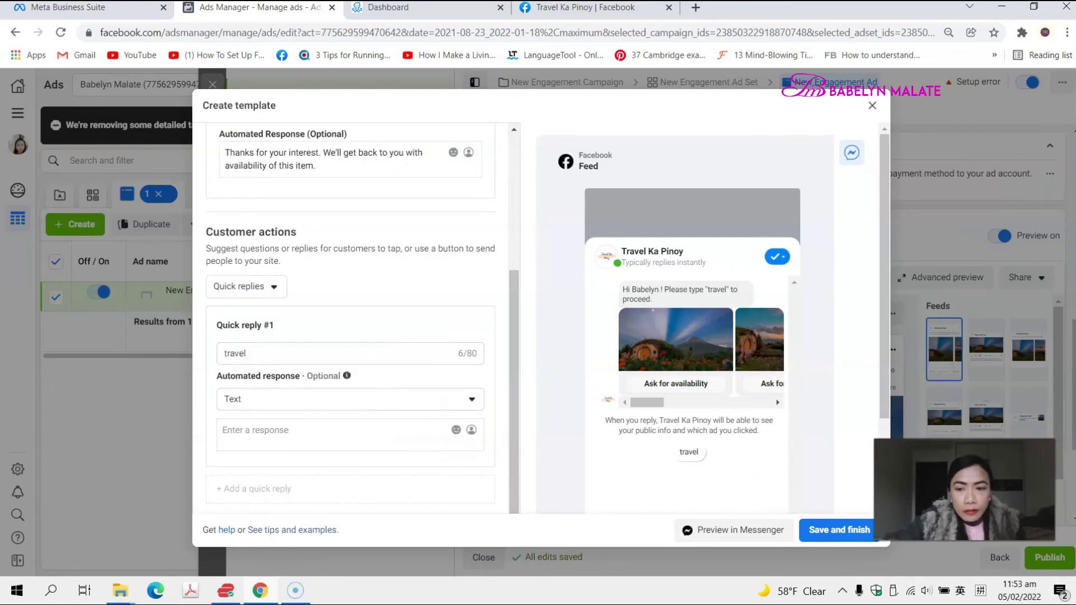